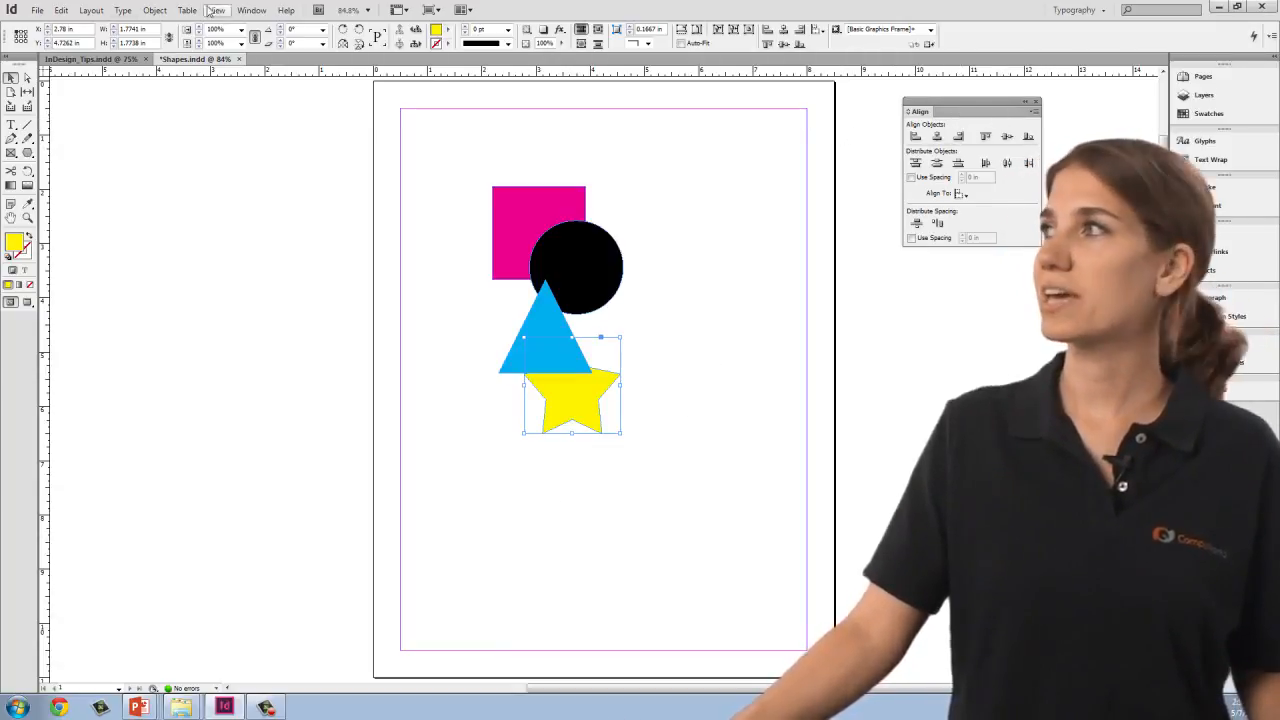
# Step: Find the Align panel under the Object & Layout window options
pyautogui.click(251, 10)
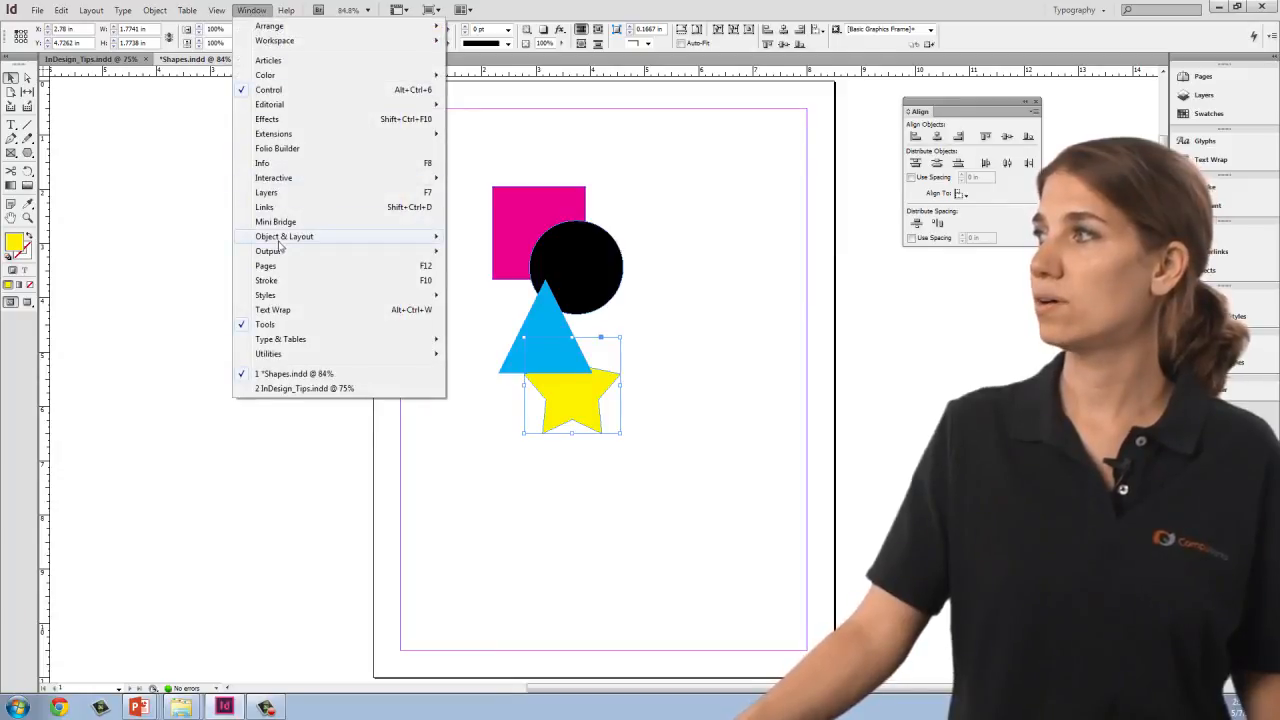
pyautogui.moveTo(360, 237)
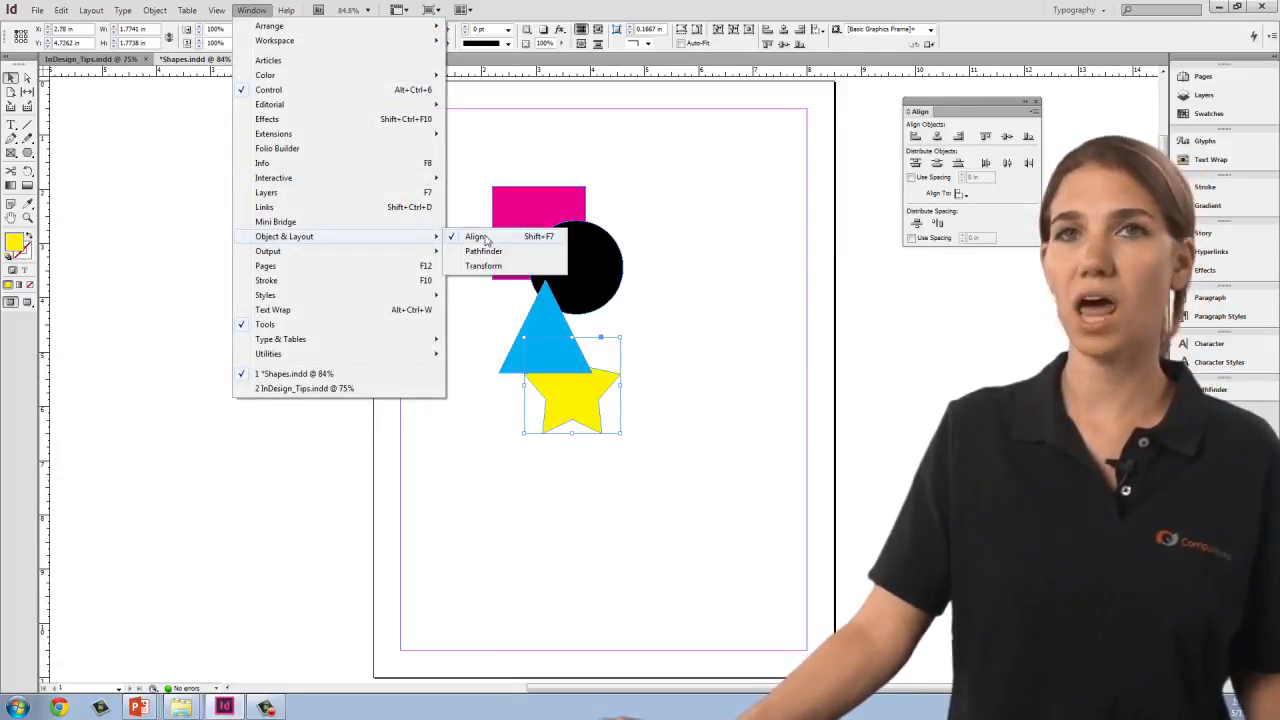
pyautogui.click(1024, 191)
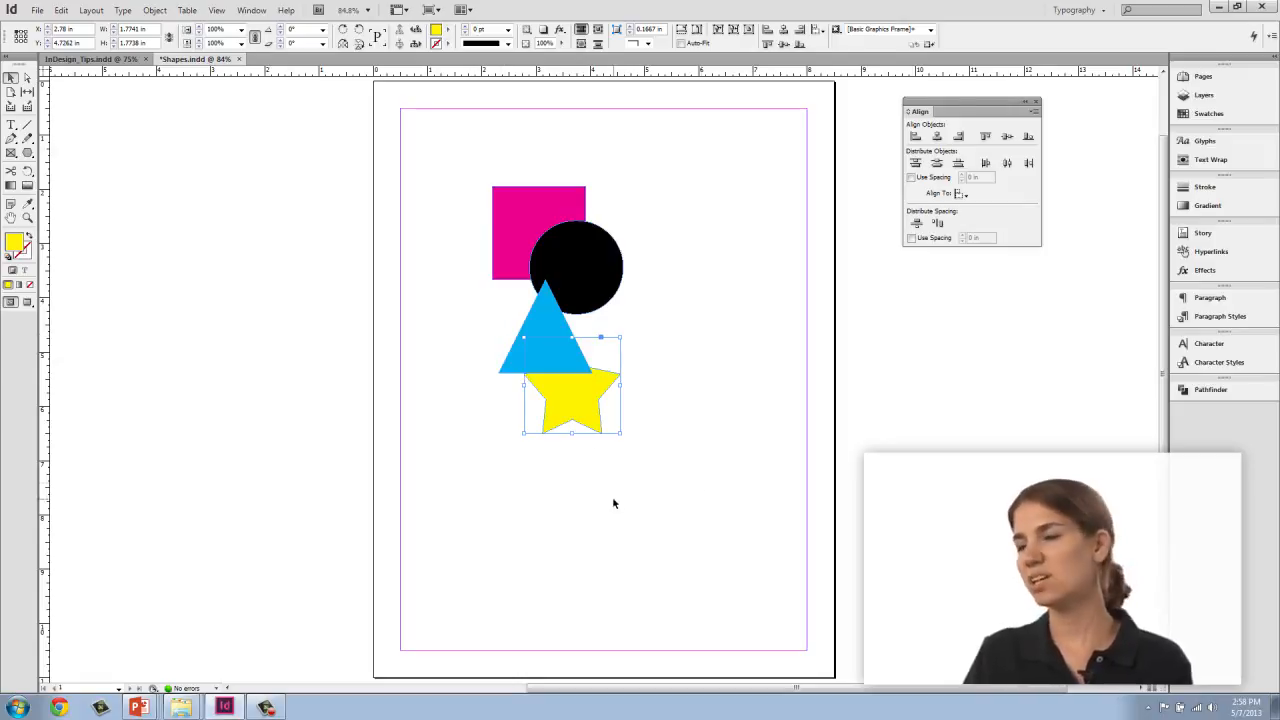
# Step: Select all four shapes and try aligning their left edges, then undo it
pyautogui.moveTo(457, 147); pyautogui.dragTo(699, 497)
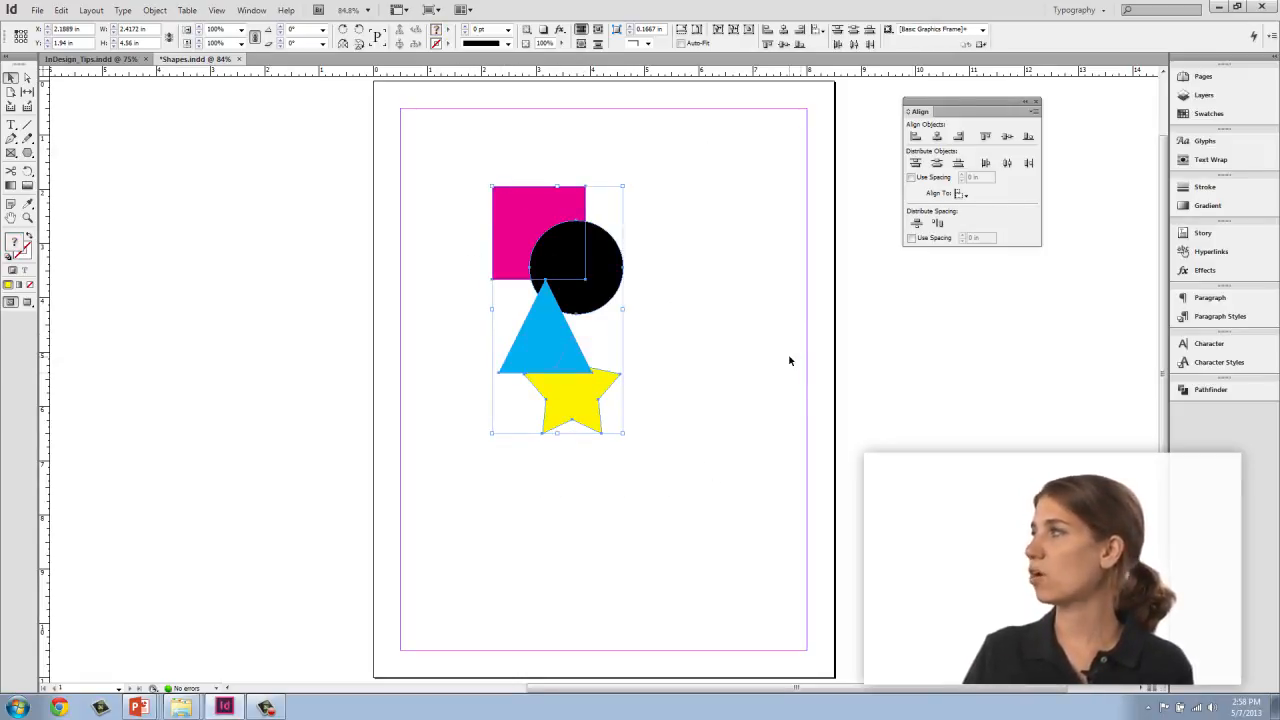
pyautogui.click(915, 137)
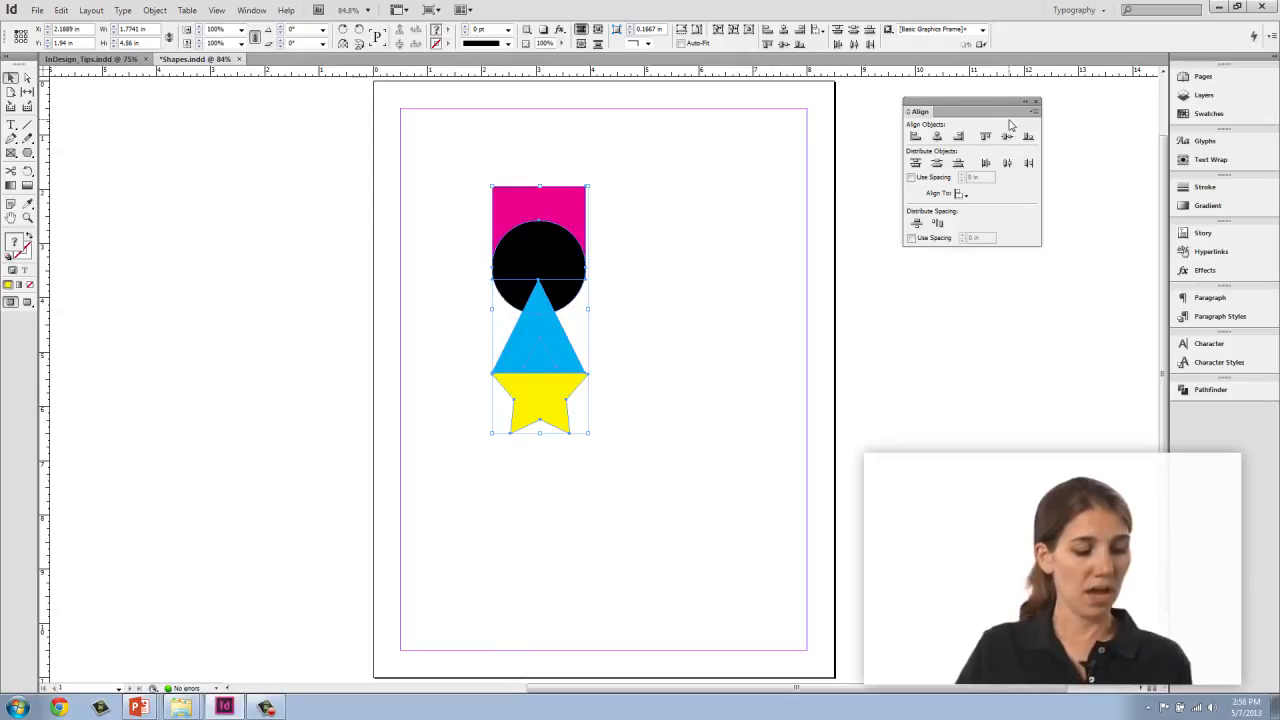
pyautogui.hotkey('ctrl', 'z')
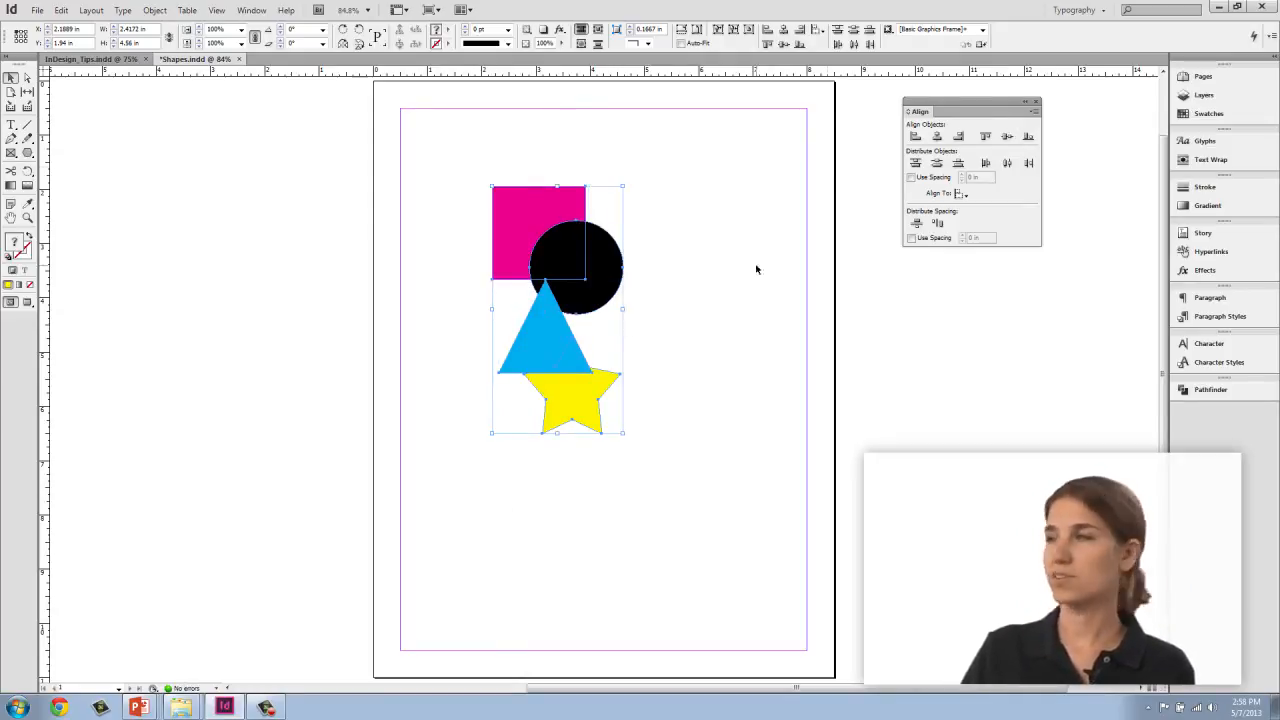
# Step: Try aligning the shapes' horizontal centres and then their right edges, undoing each
pyautogui.click(937, 137)
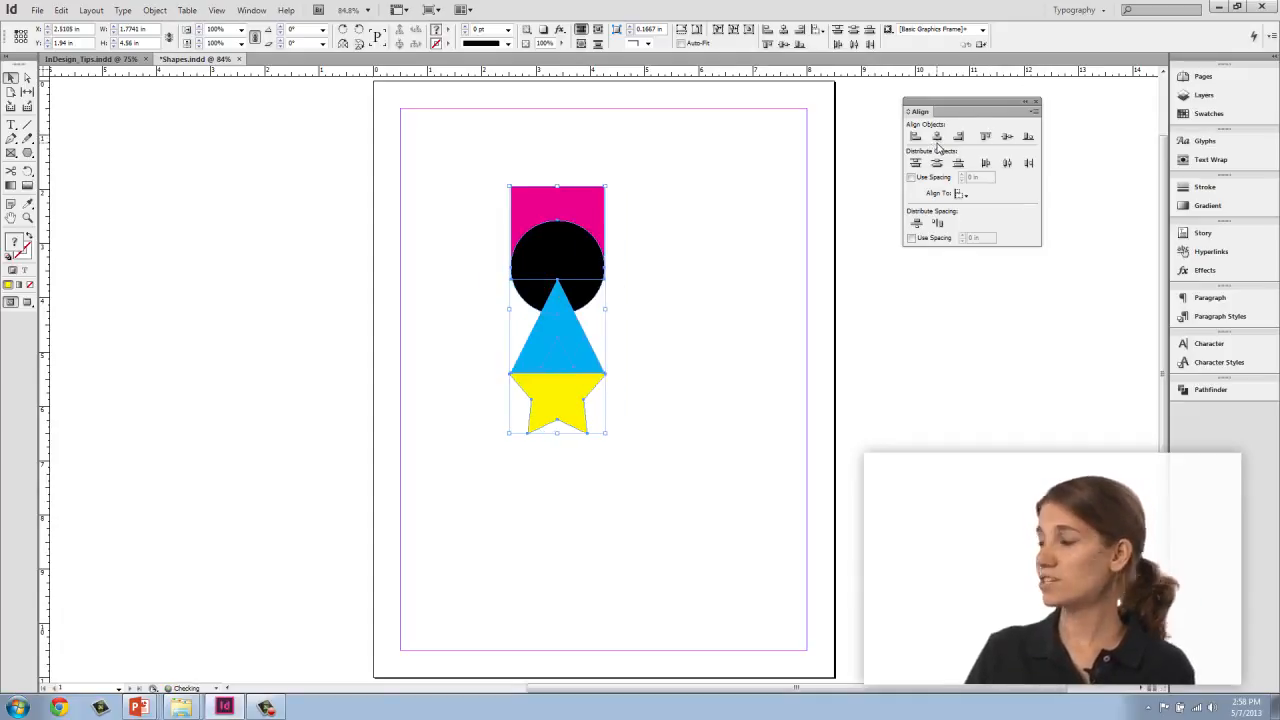
pyautogui.hotkey('ctrl', 'z')
pyautogui.click(959, 137)
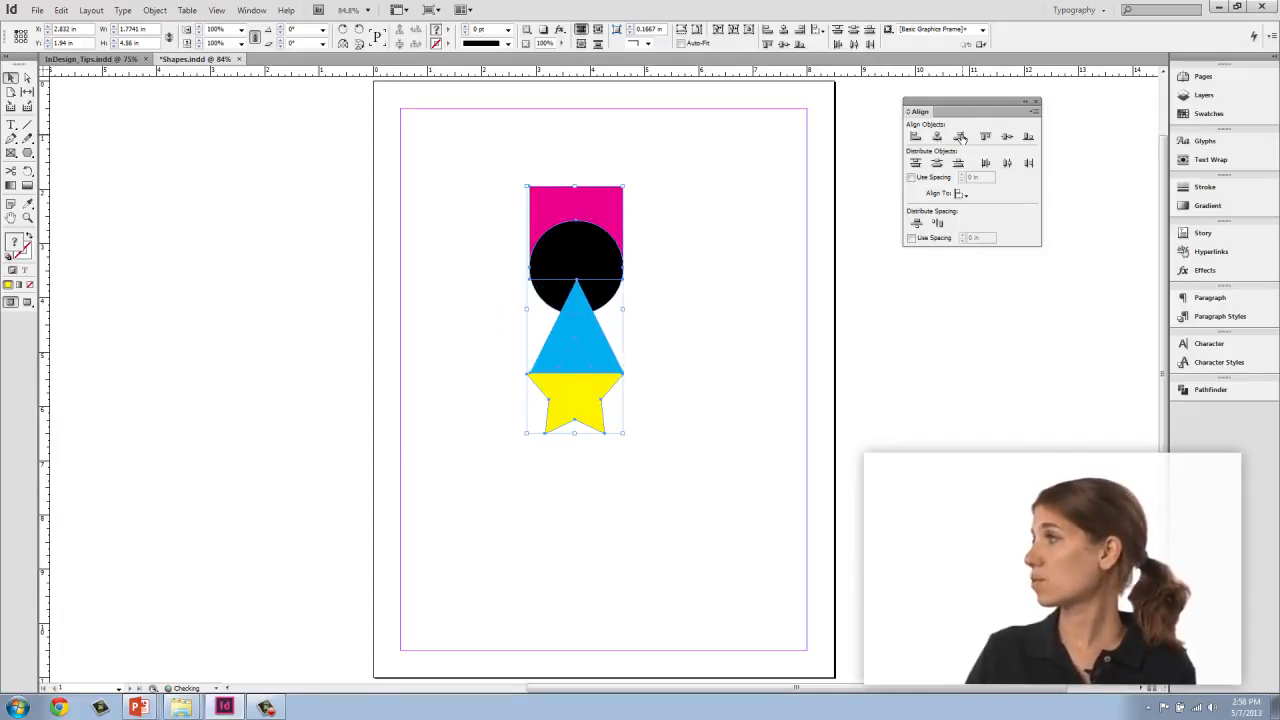
pyautogui.hotkey('ctrl', 'z')
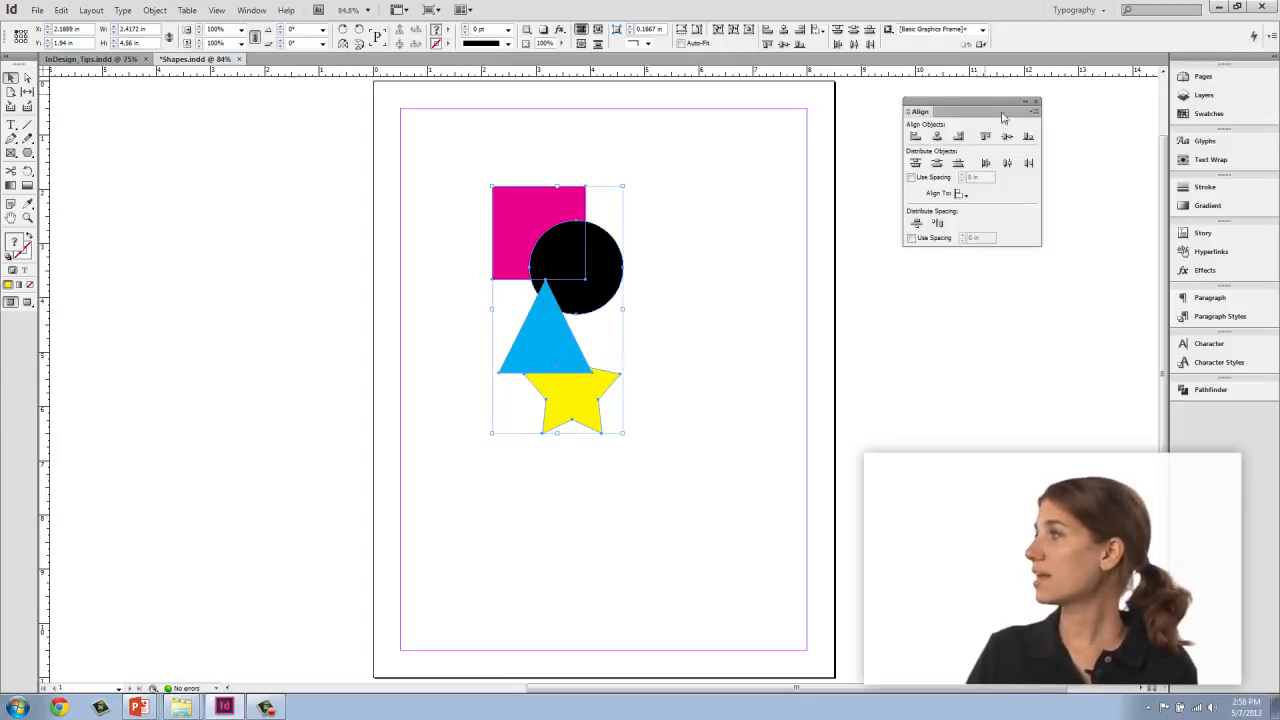
# Step: Try aligning the shapes' vertical centres, then undo it
pyautogui.click(1006, 137)
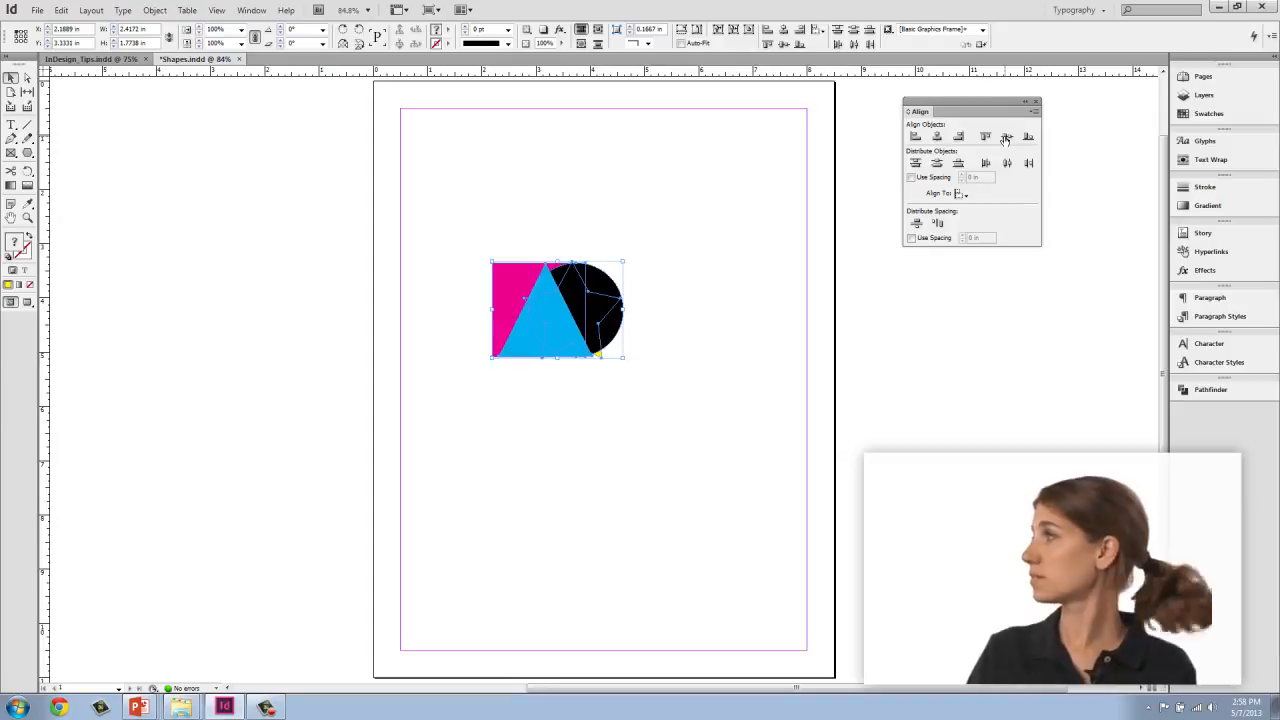
pyautogui.hotkey('ctrl', 'z')
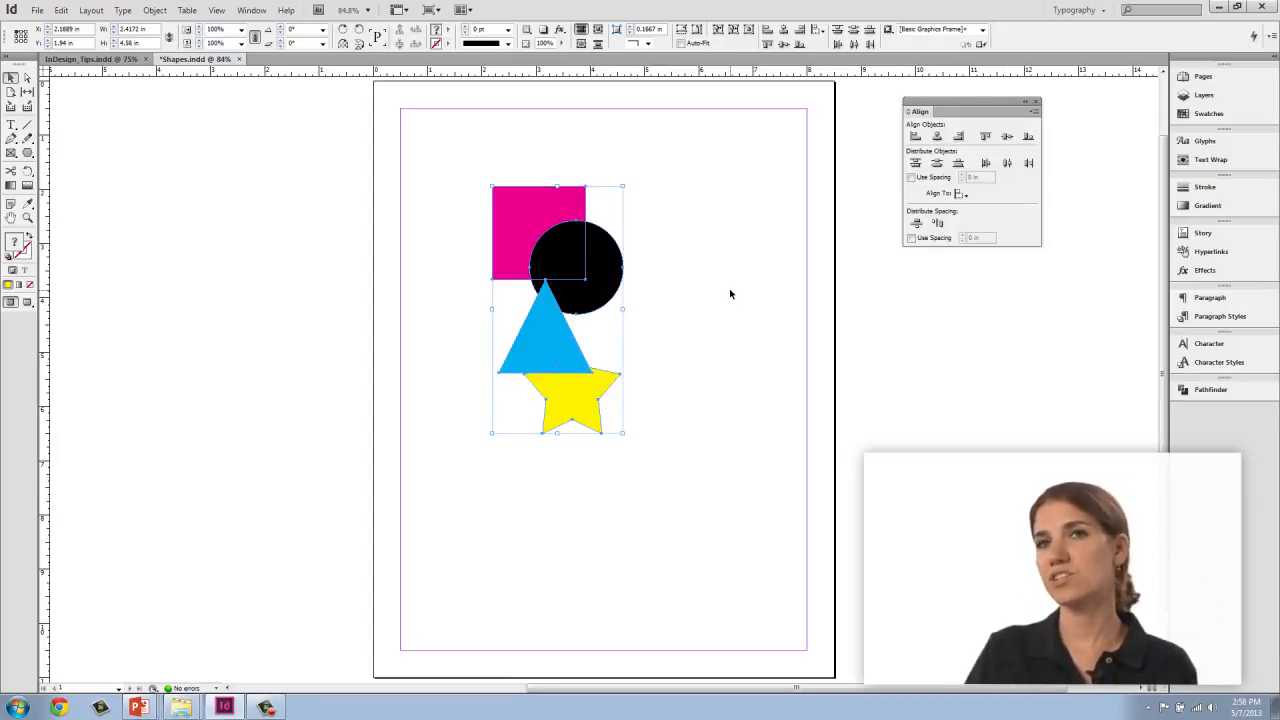
# Step: Distribute the selected shapes by their top edges
pyautogui.click(915, 163)
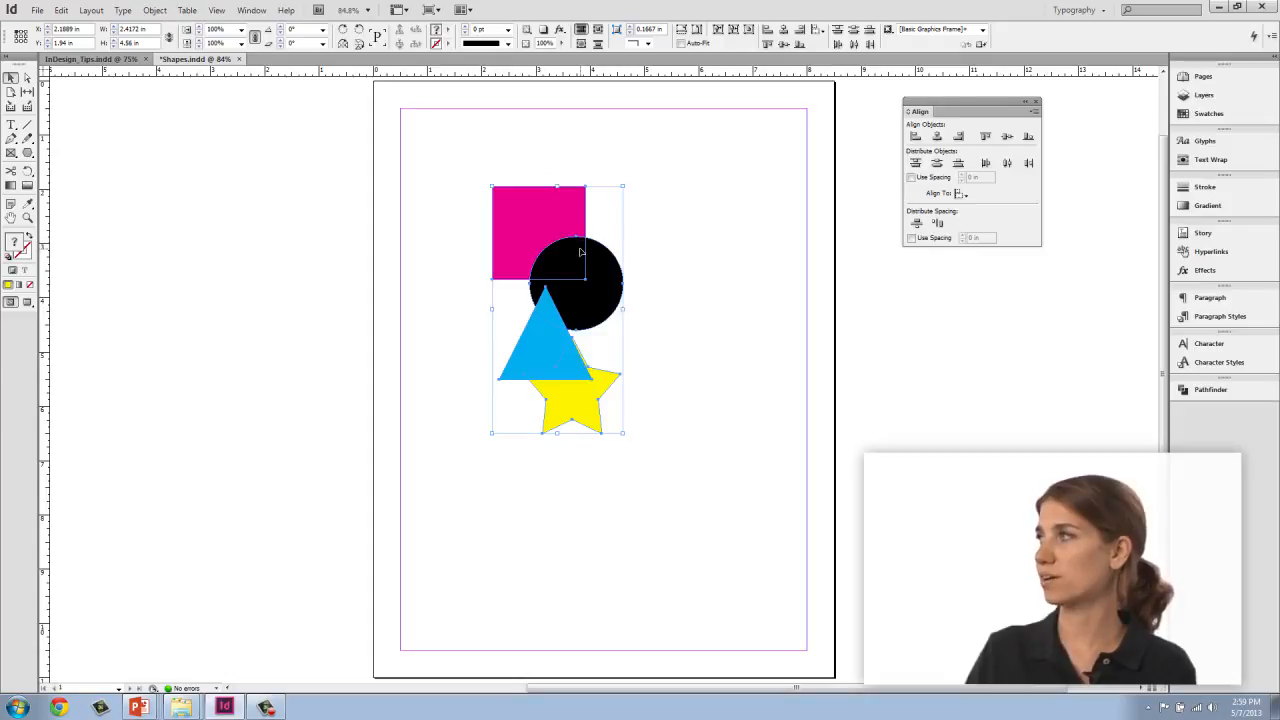
pyautogui.click(576, 402)
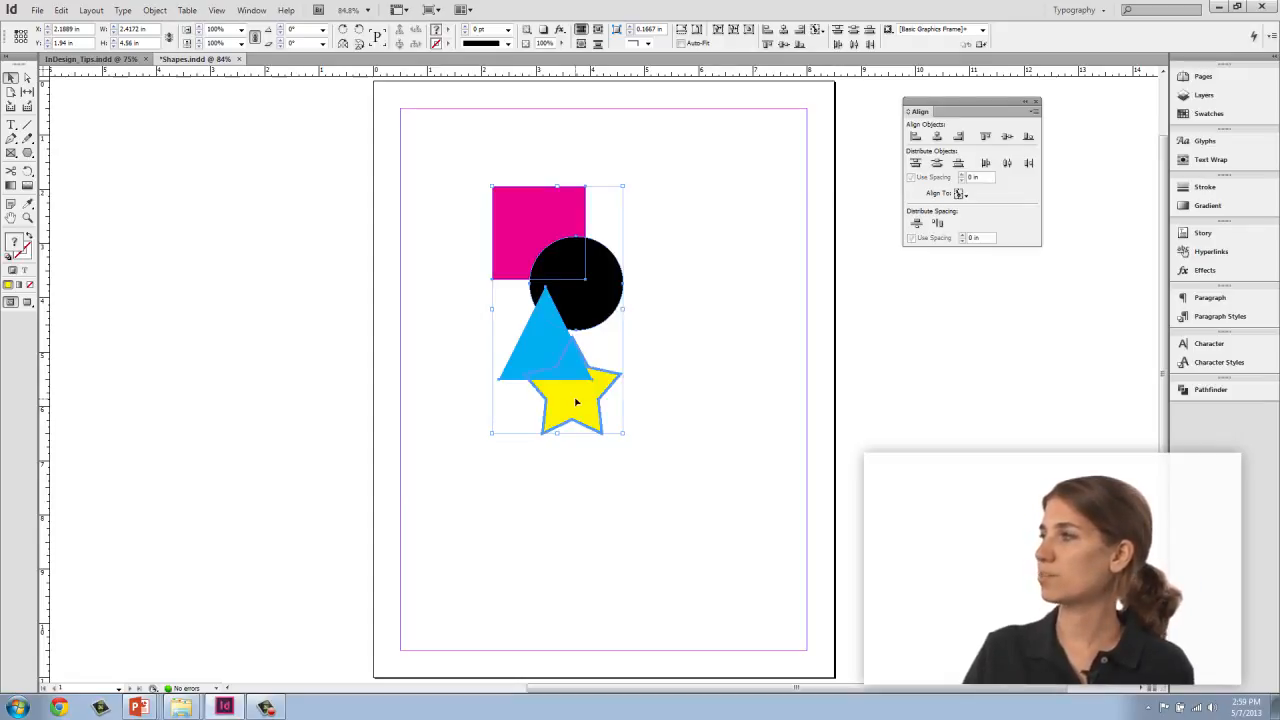
pyautogui.click(153, 11)
pyautogui.moveTo(158, 56)
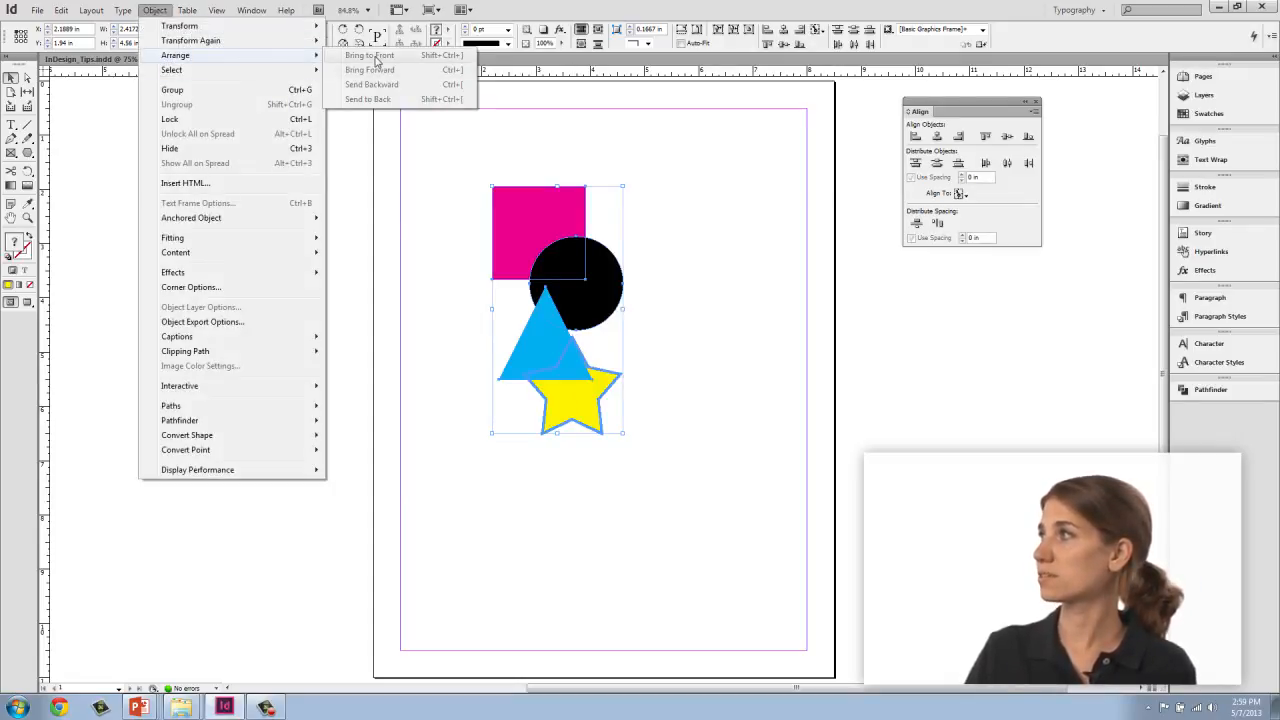
pyautogui.click(709, 423)
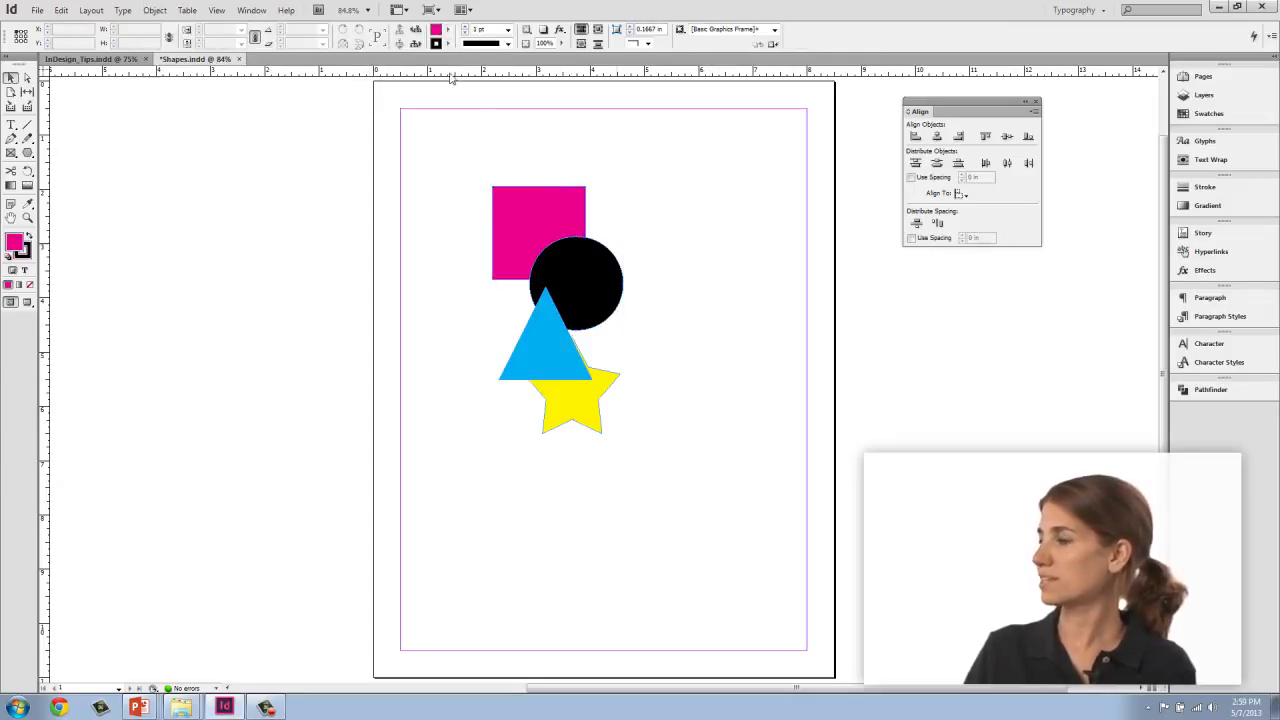
# Step: Bring the yellow star to the front of the stack
pyautogui.click(578, 410)
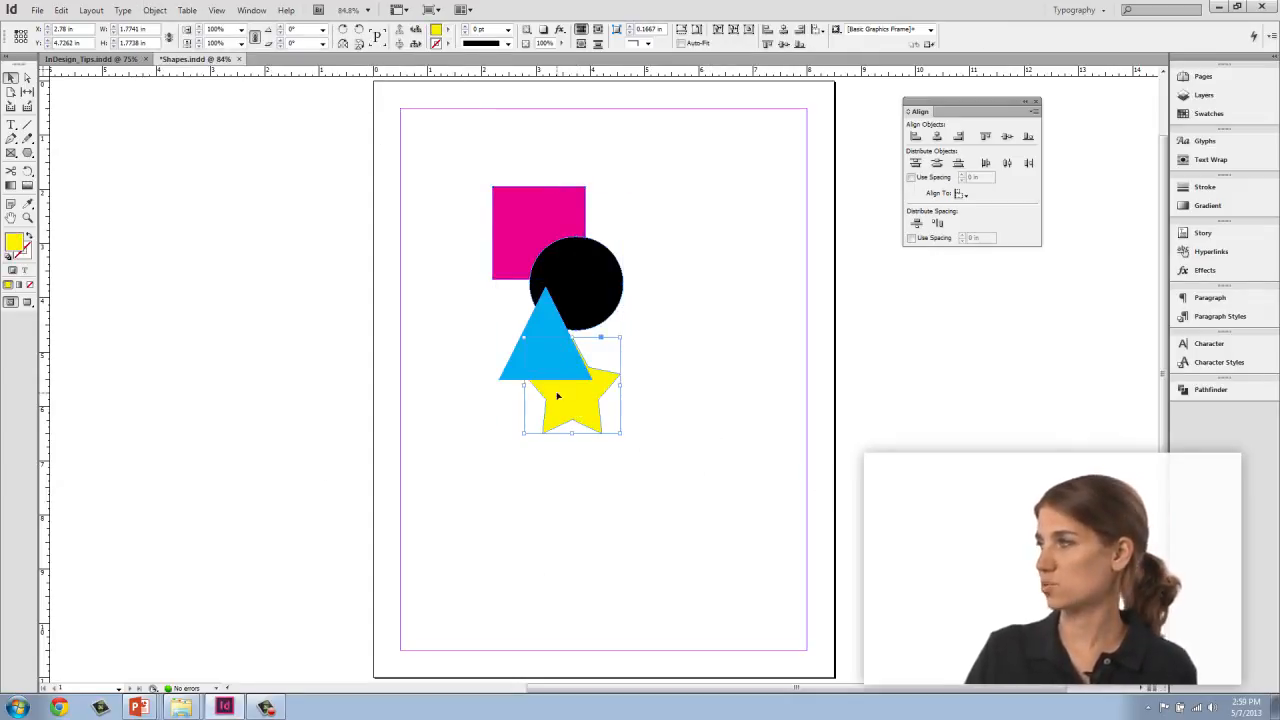
pyautogui.click(155, 10)
pyautogui.moveTo(175, 55)
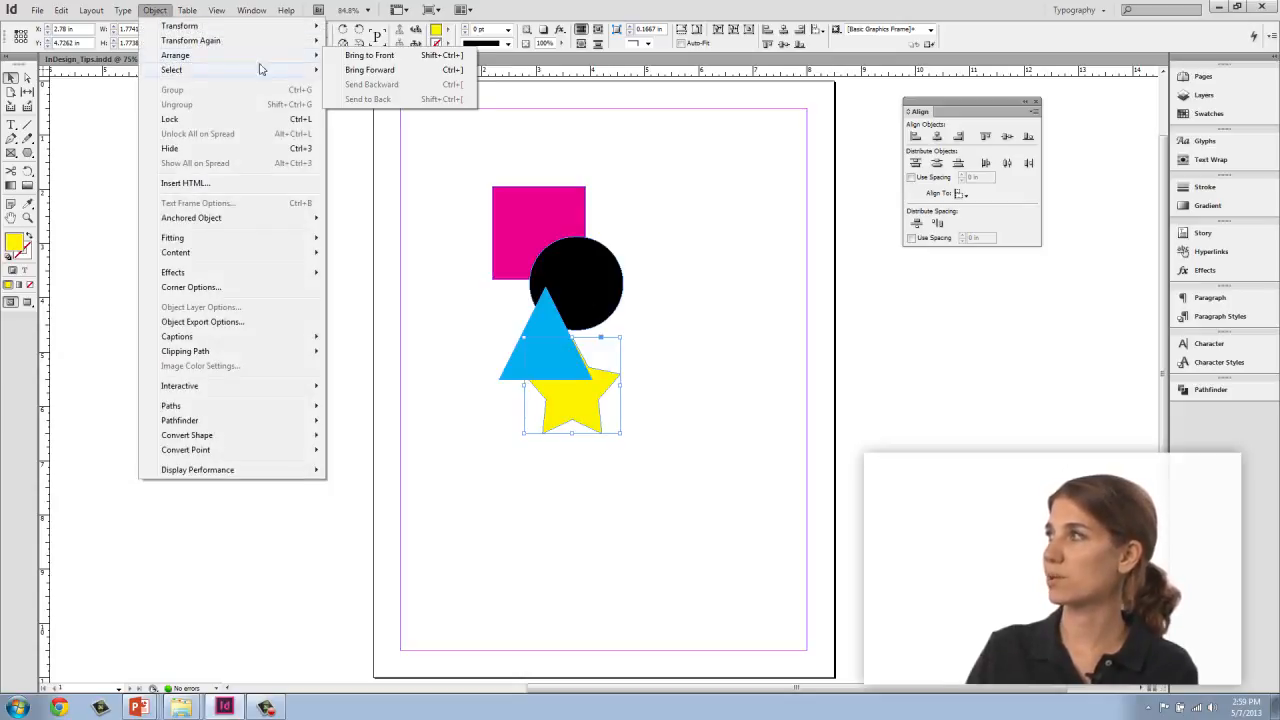
pyautogui.click(378, 55)
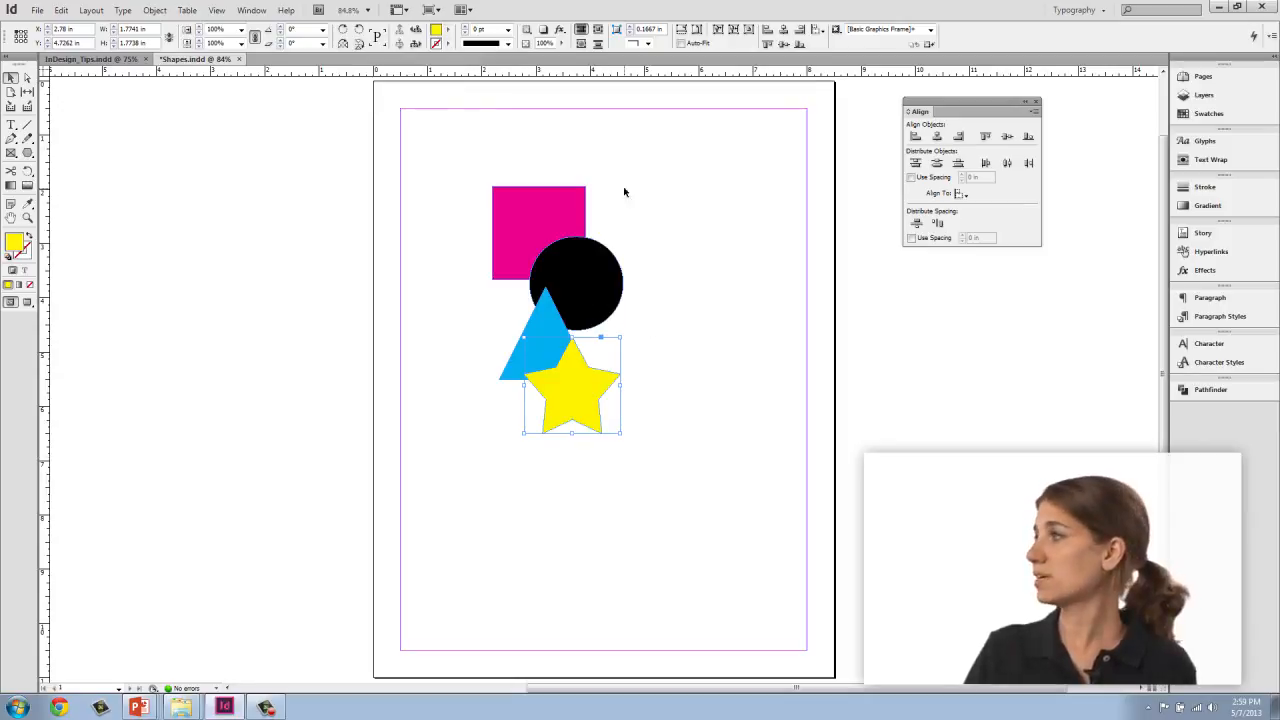
# Step: Select all four shapes and distribute them by their horizontal centres
pyautogui.moveTo(473, 153); pyautogui.dragTo(656, 468)
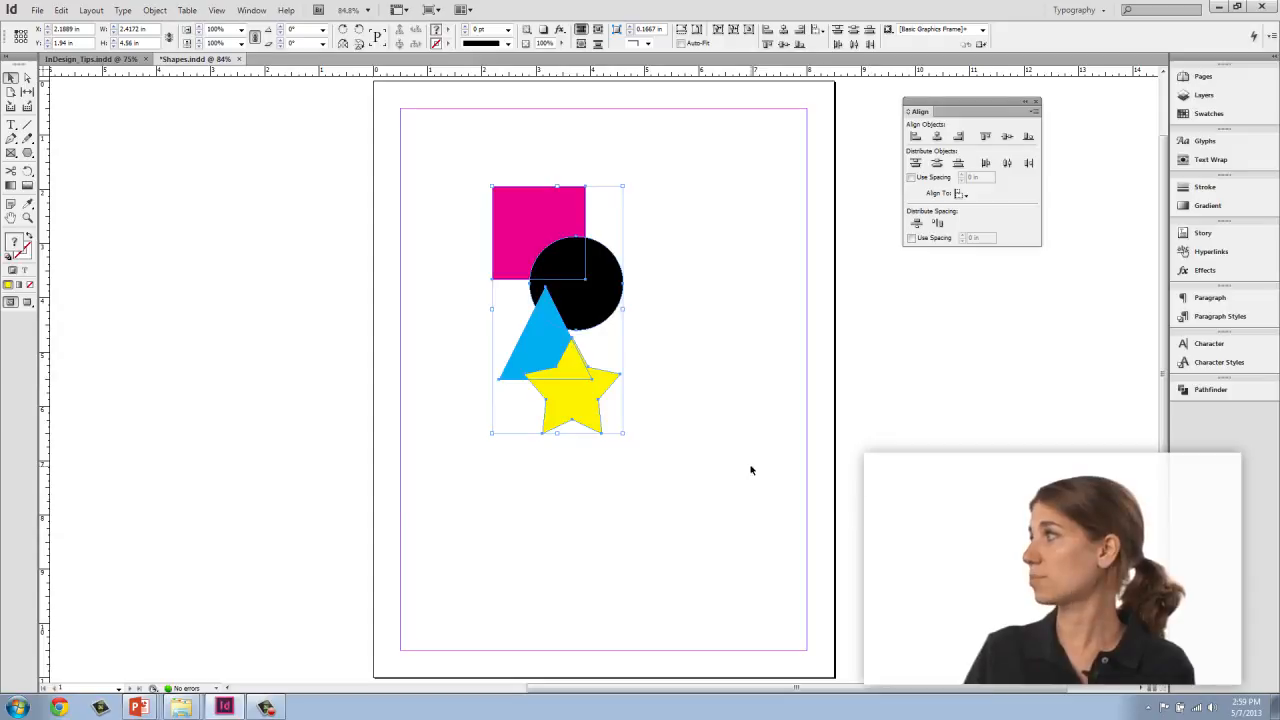
pyautogui.click(1007, 164)
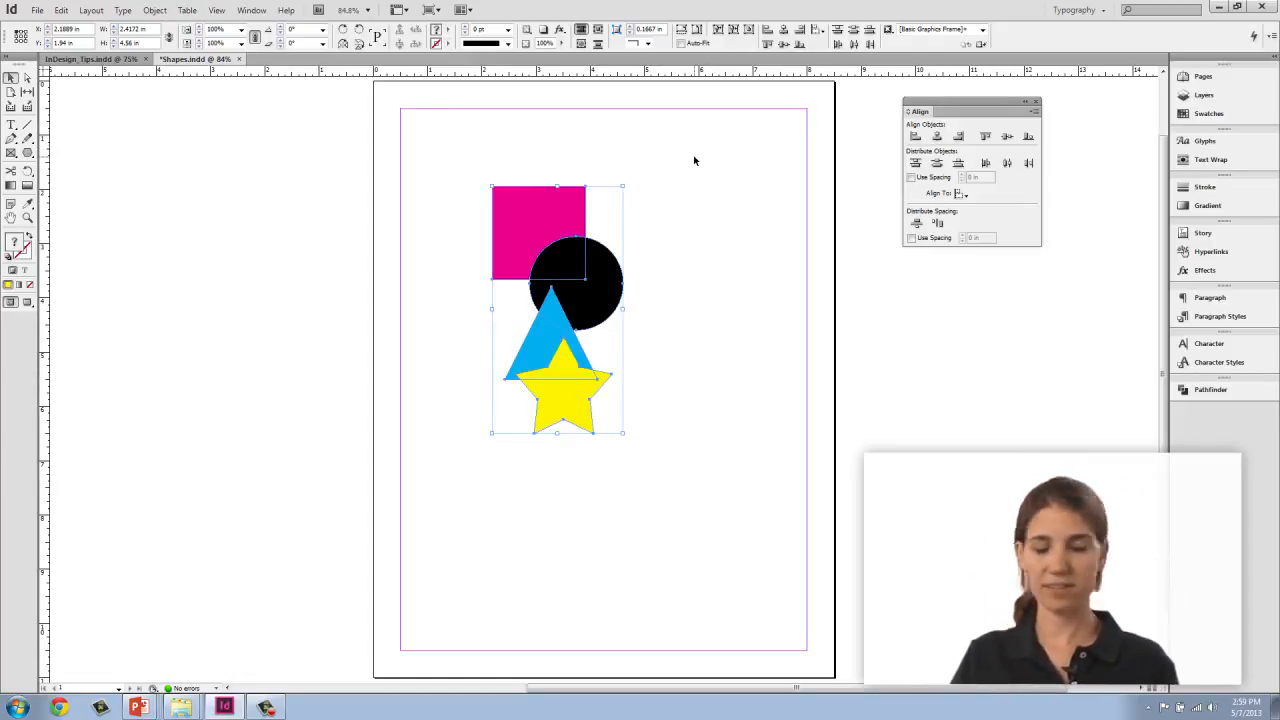
# Step: Undo the previous changes repeatedly to restore the shapes' original scattered layout
pyautogui.hotkey('ctrl', 'z')
pyautogui.hotkey('ctrl', 'z')
pyautogui.hotkey('ctrl', 'z')
pyautogui.hotkey('ctrl', 'z')
pyautogui.hotkey('ctrl', 'z')
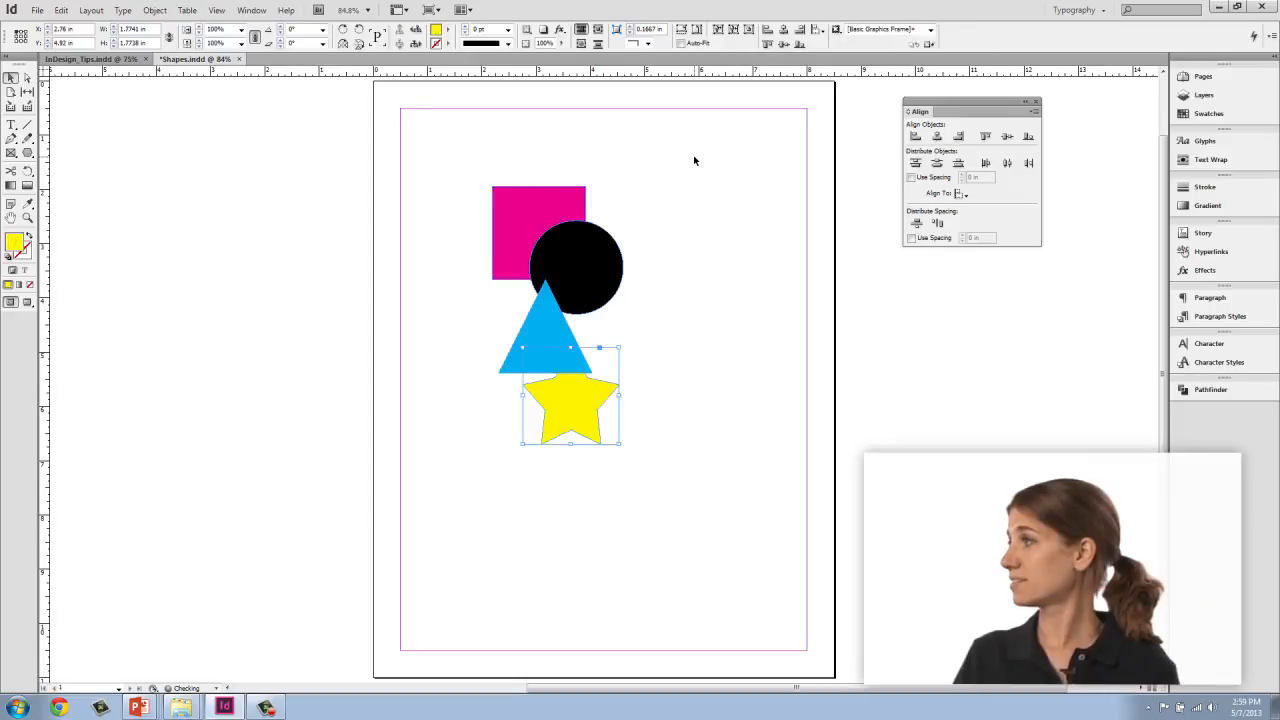
pyautogui.hotkey('ctrl', 'z')
pyautogui.hotkey('ctrl', 'z')
pyautogui.hotkey('ctrl', 'z')
pyautogui.hotkey('ctrl', 'z')
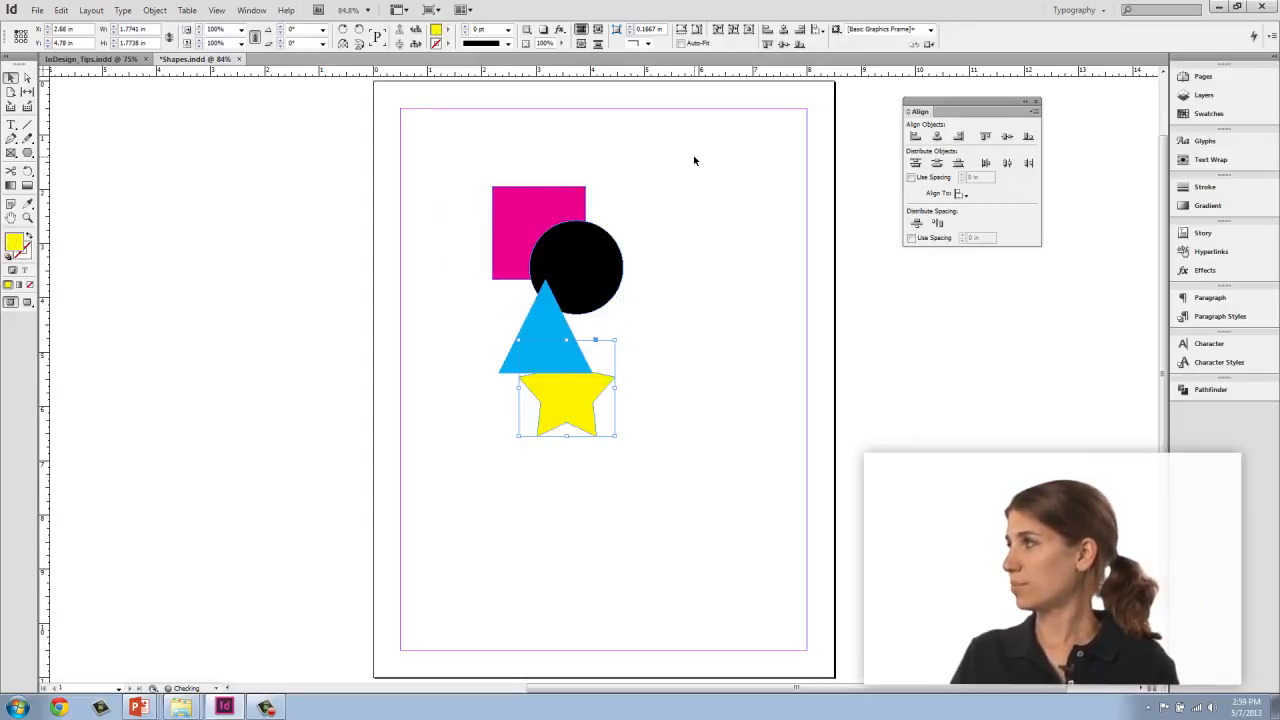
pyautogui.hotkey('ctrl', 'z')
pyautogui.hotkey('ctrl', 'z')
pyautogui.hotkey('ctrl', 'z')
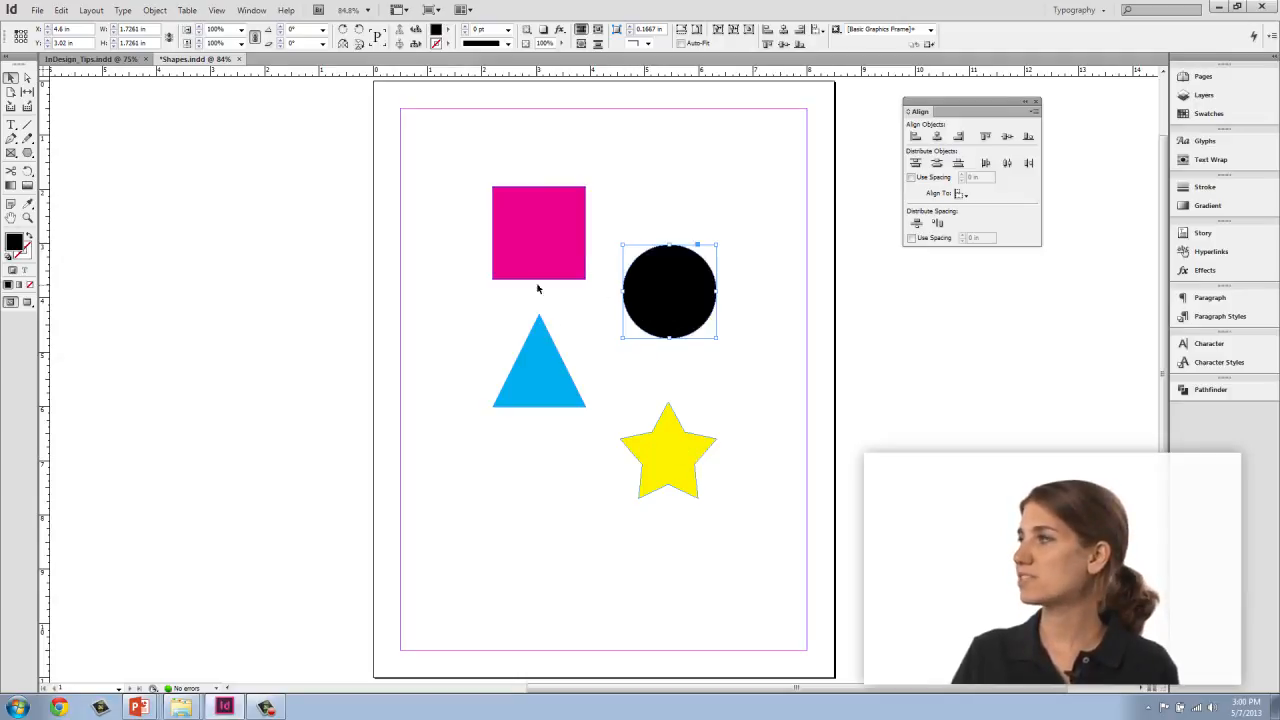
# Step: Select the square, circle, triangle and star and distribute their vertical spacing evenly
pyautogui.click(534, 212)
pyautogui.keyDown('shift'); pyautogui.click(677, 298); pyautogui.keyUp('shift')
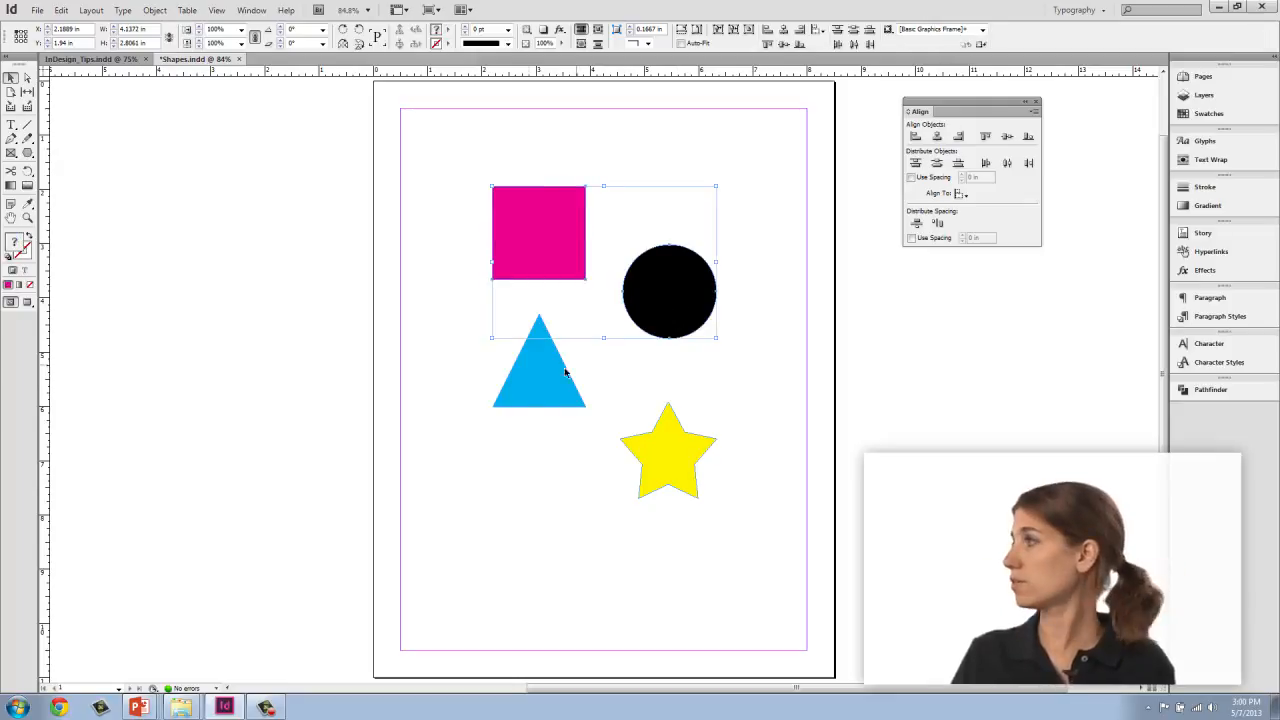
pyautogui.keyDown('shift'); pyautogui.click(533, 348); pyautogui.keyUp('shift')
pyautogui.keyDown('shift'); pyautogui.click(666, 468); pyautogui.keyUp('shift')
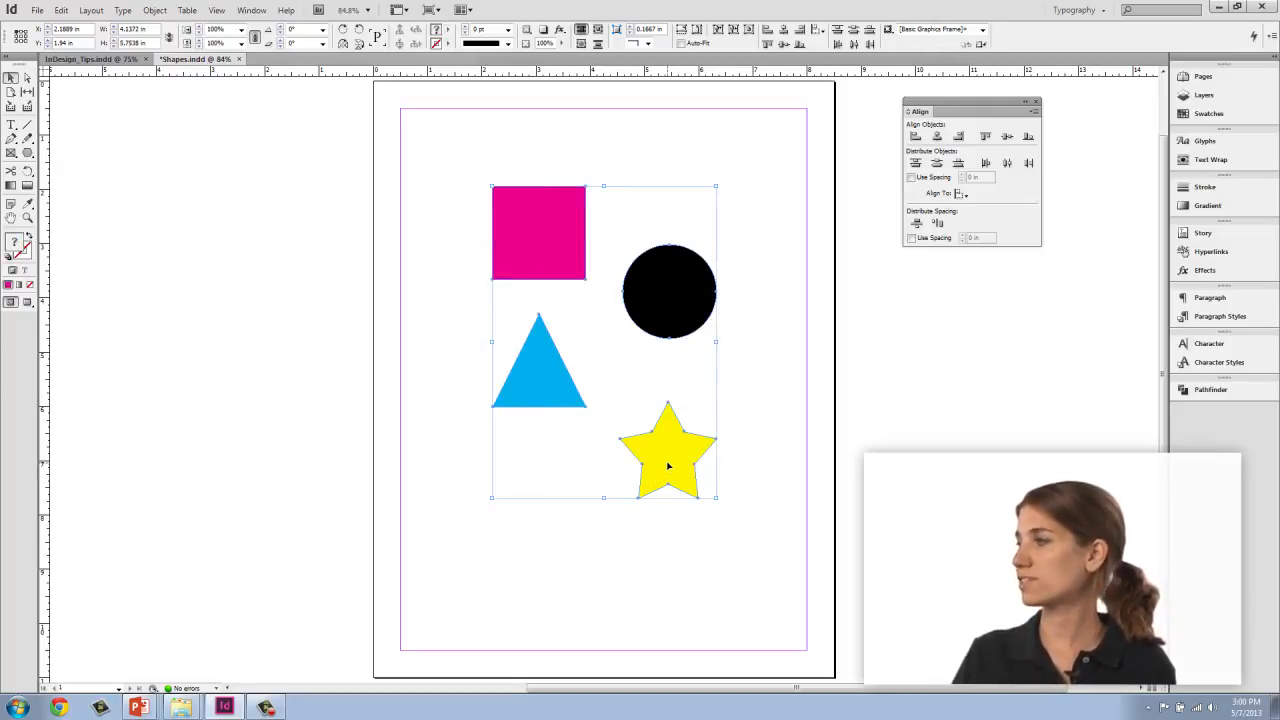
pyautogui.click(916, 223)
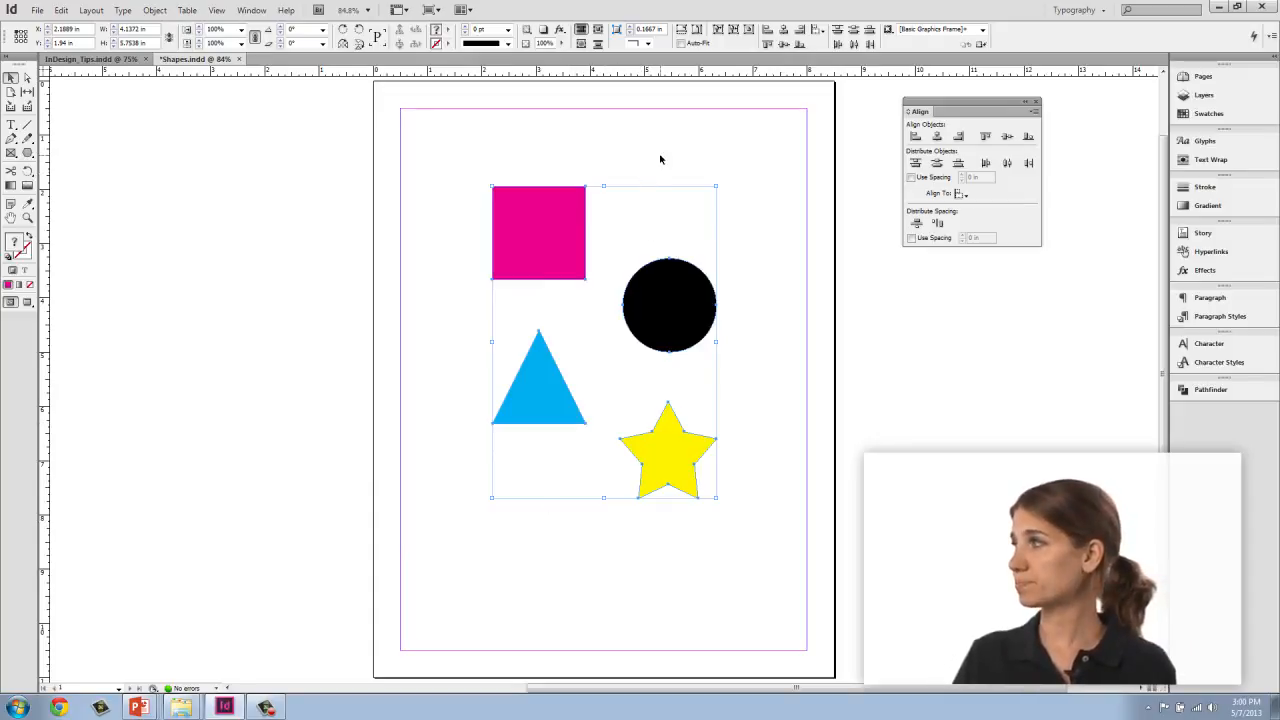
# Step: Set alignment to Align to Key Object and align the shapes' horizontal centres on the square
pyautogui.click(961, 195)
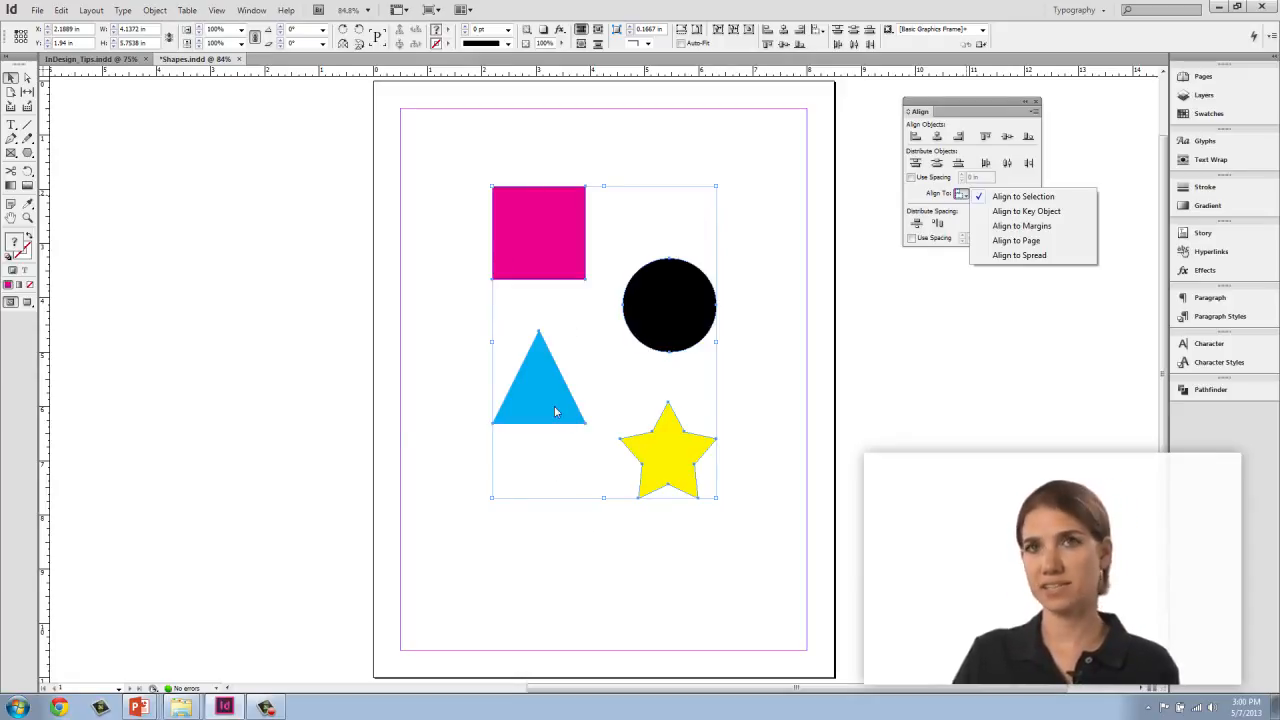
pyautogui.click(1030, 211)
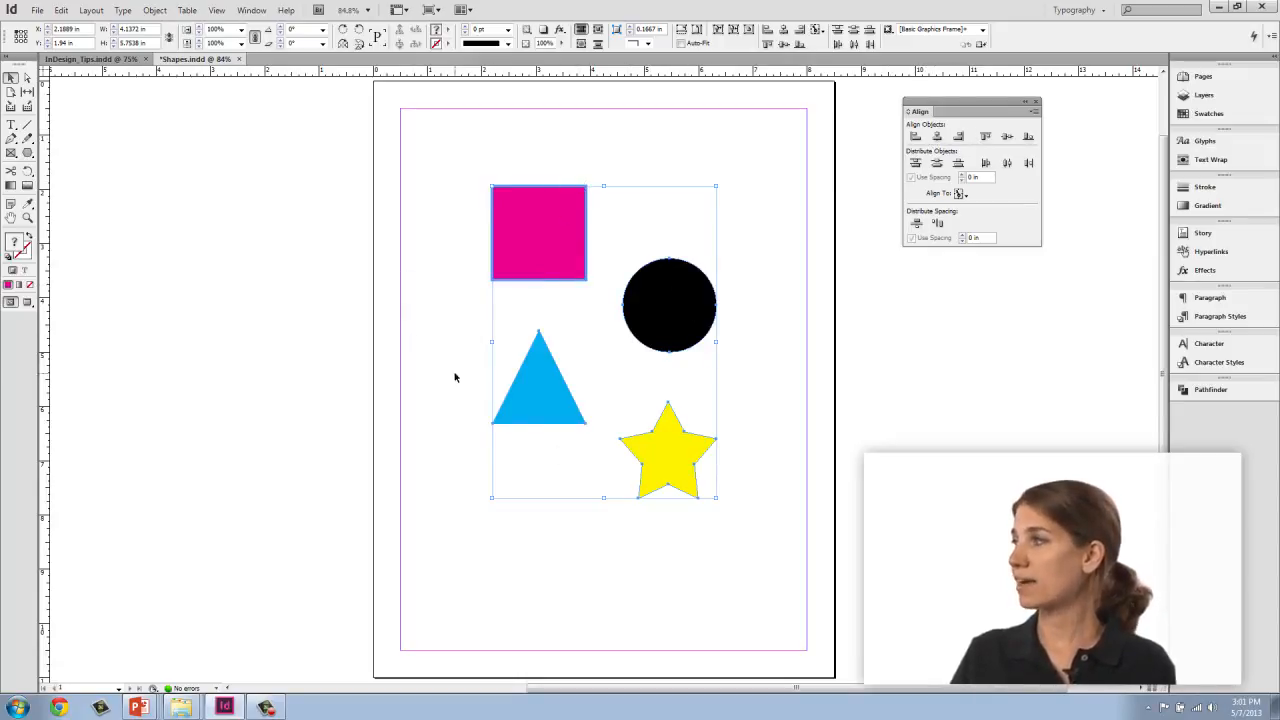
pyautogui.click(937, 137)
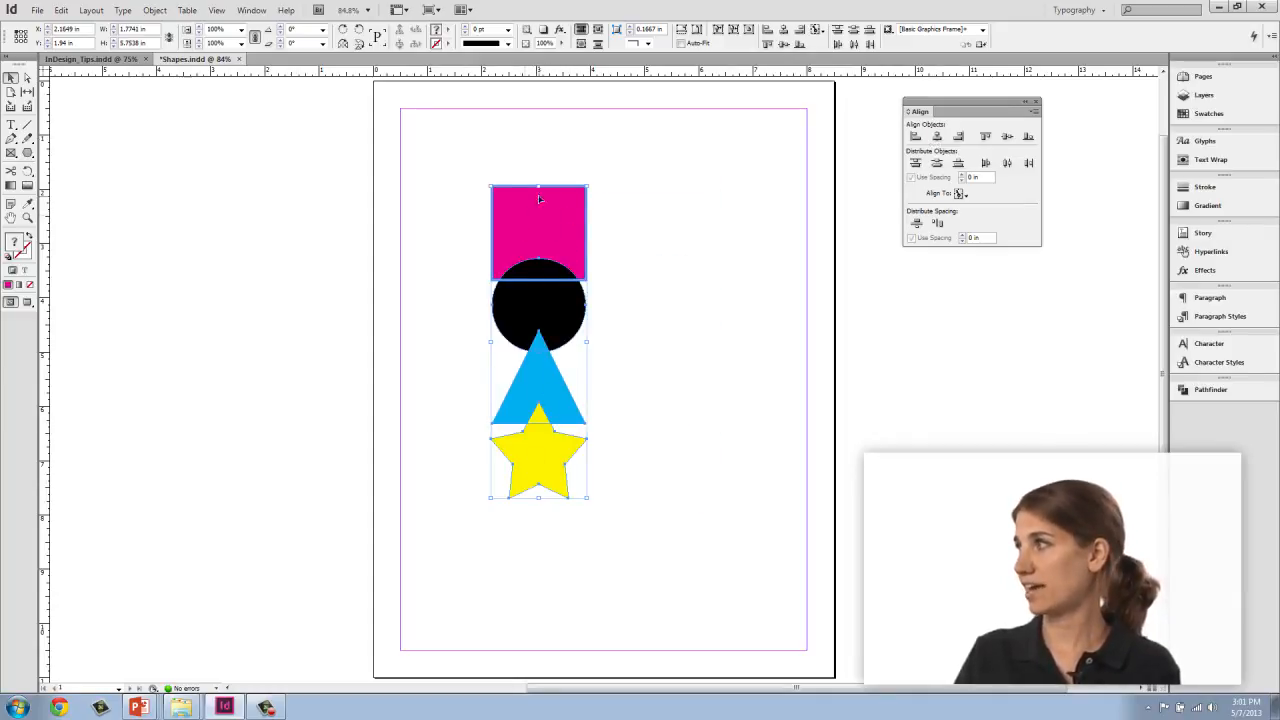
# Step: Switch alignment to Align to Margins and align the shapes' left edges to the margin
pyautogui.click(966, 195)
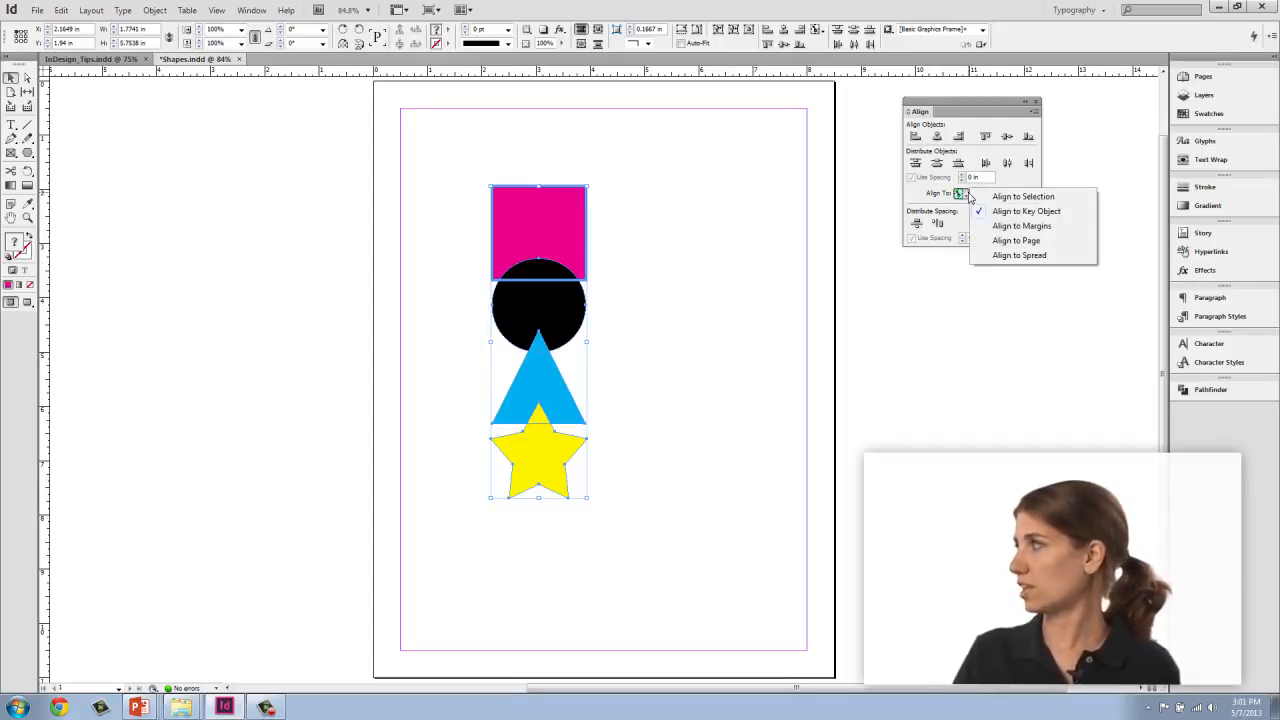
pyautogui.click(1010, 226)
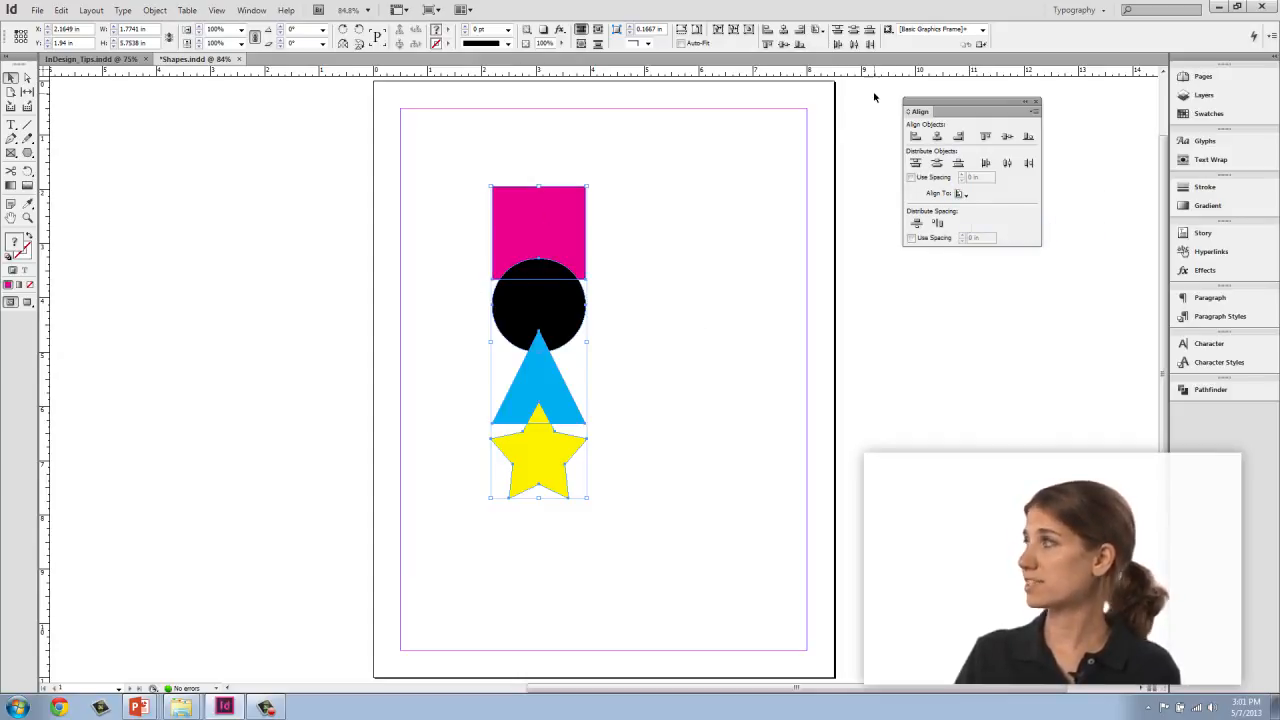
pyautogui.click(915, 136)
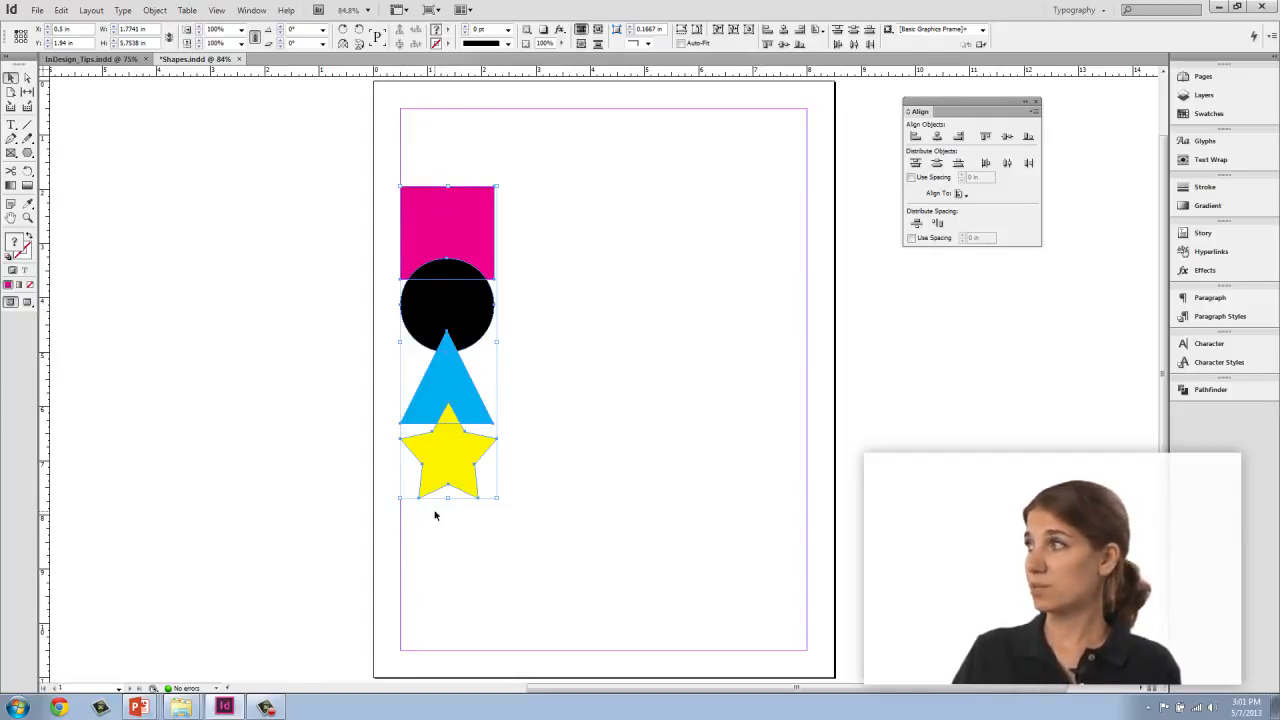
# Step: Open the Align To options list
pyautogui.click(961, 194)
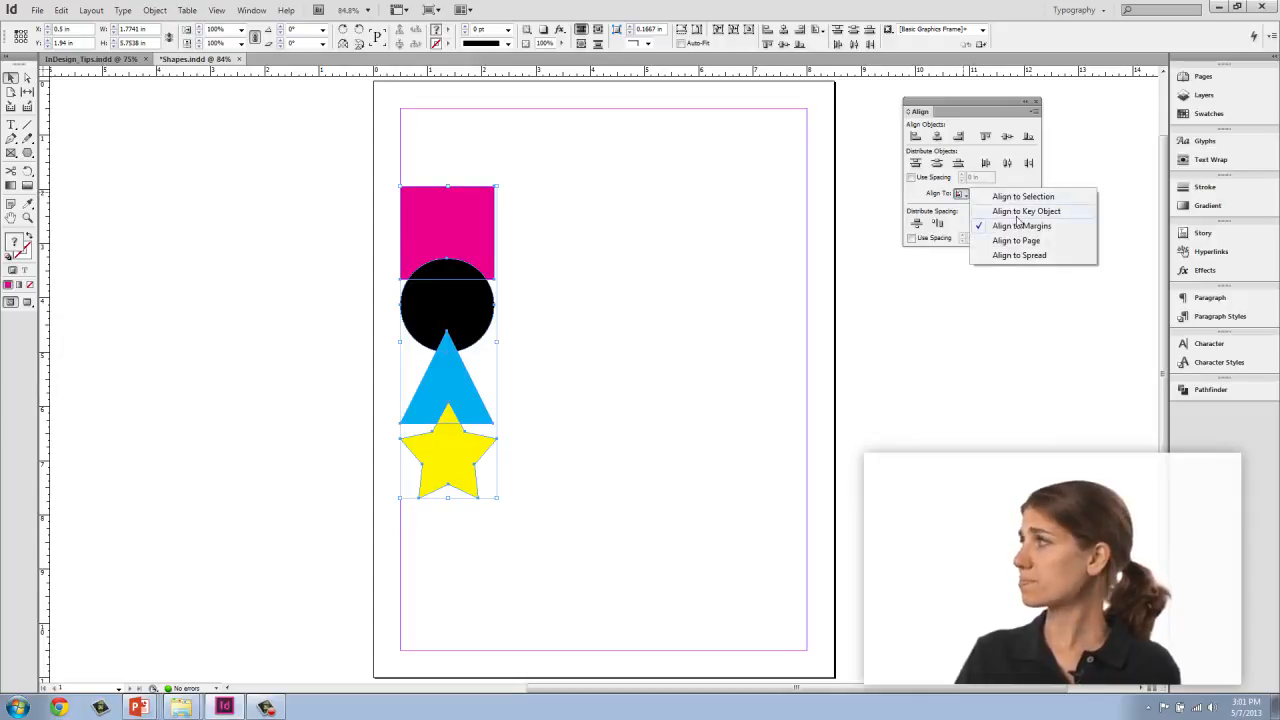